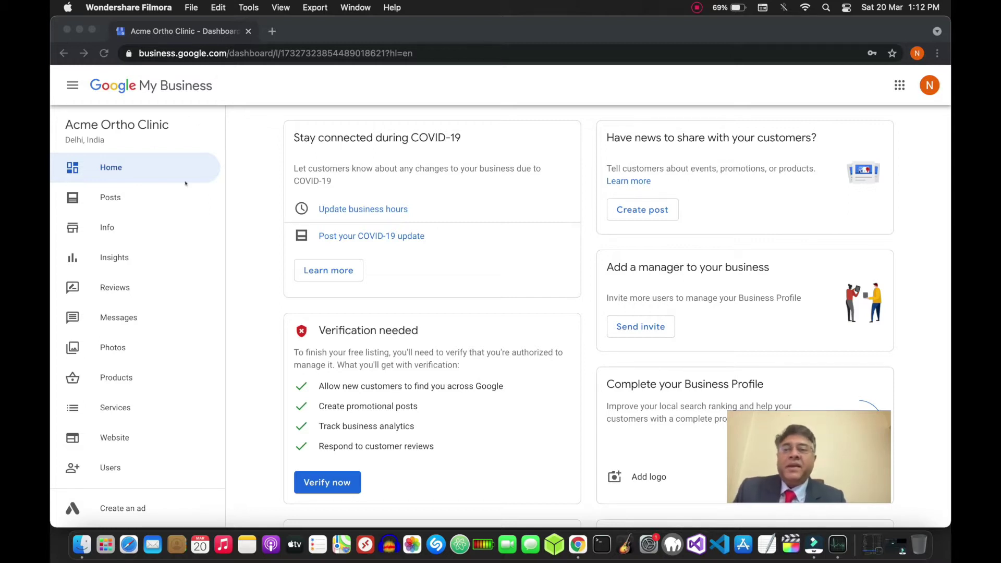
- Bring the browser showing the Acme Ortho Clinic dashboard to the front
click(108, 227)
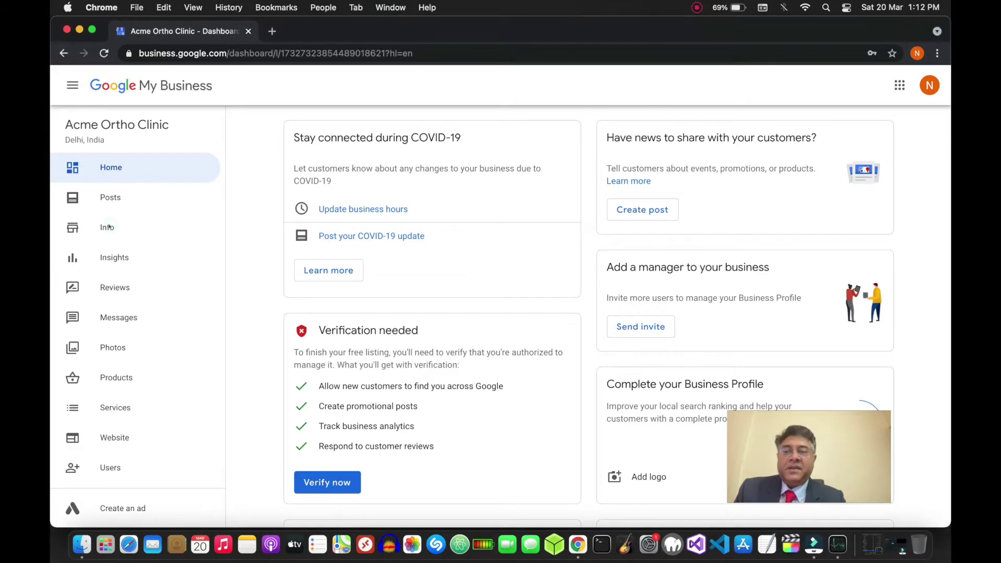
- Open the Info page listing the clinic's name, category, address, service area and hours
click(101, 228)
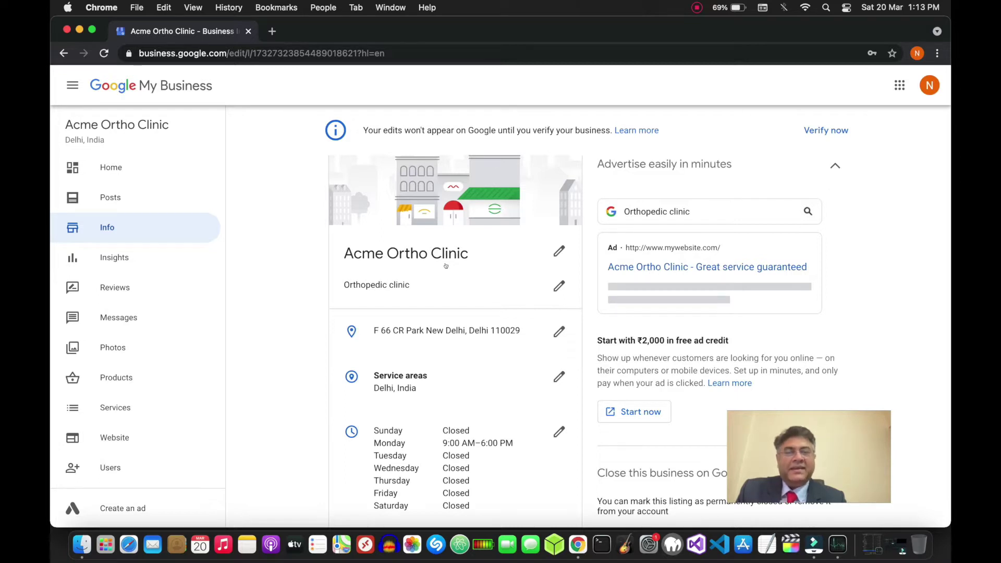
- Choose Orthopedic clinic as the primary category and apply the change
click(431, 285)
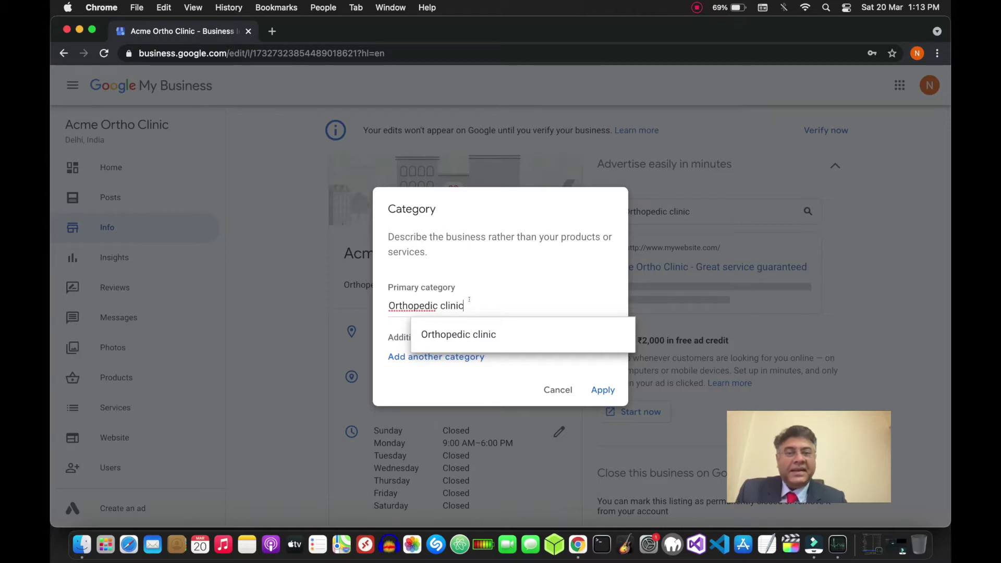
click(463, 335)
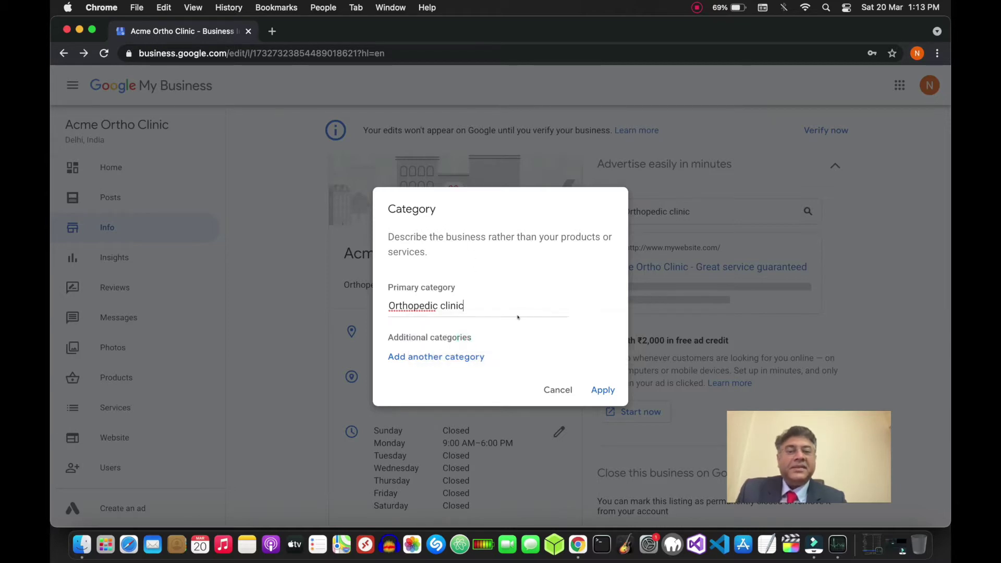
click(599, 390)
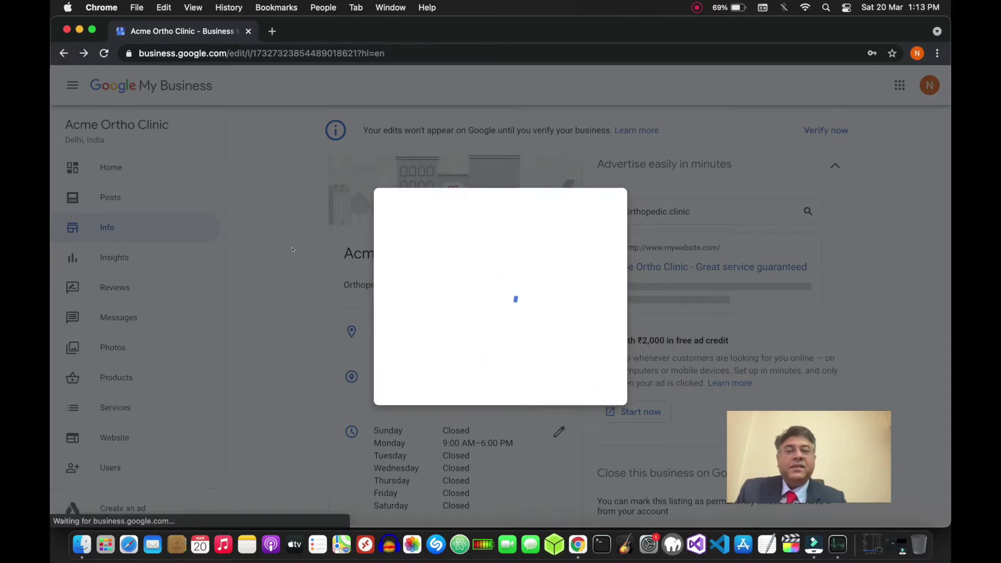
- Scroll the Info page through hours, phone, website, Products and Services
scroll(330, 316, down, 2)
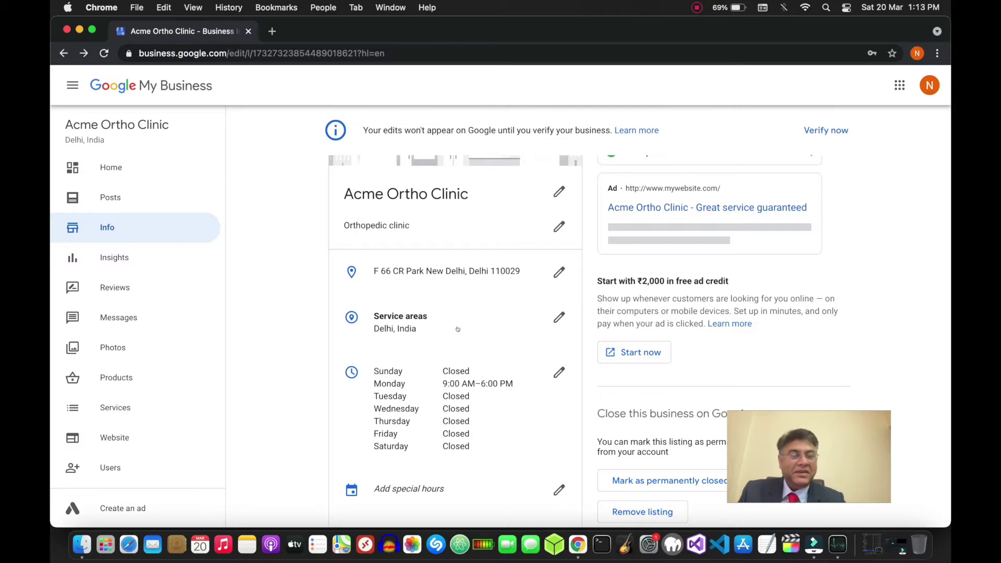
scroll(458, 329, down, 2)
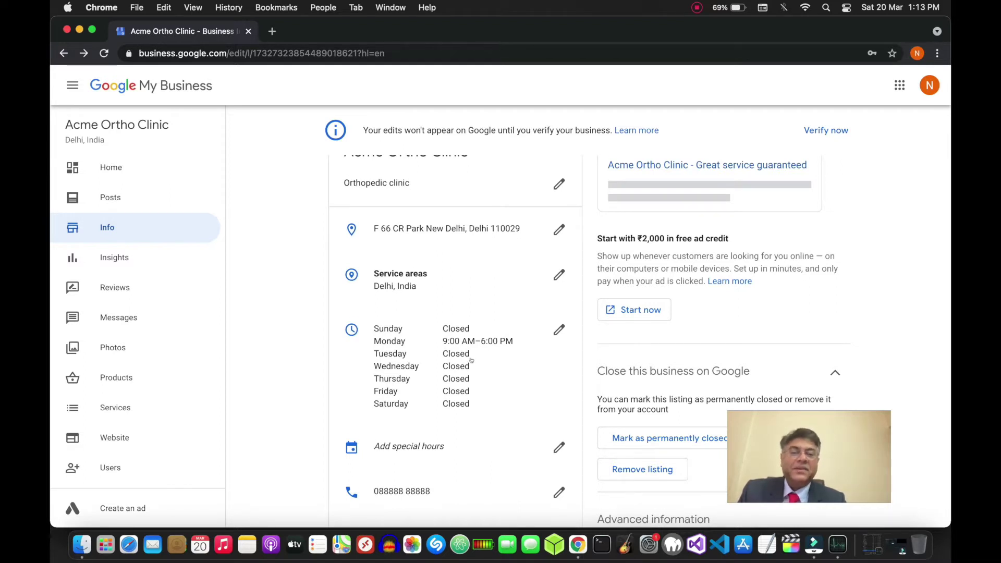
scroll(472, 360, down, 1)
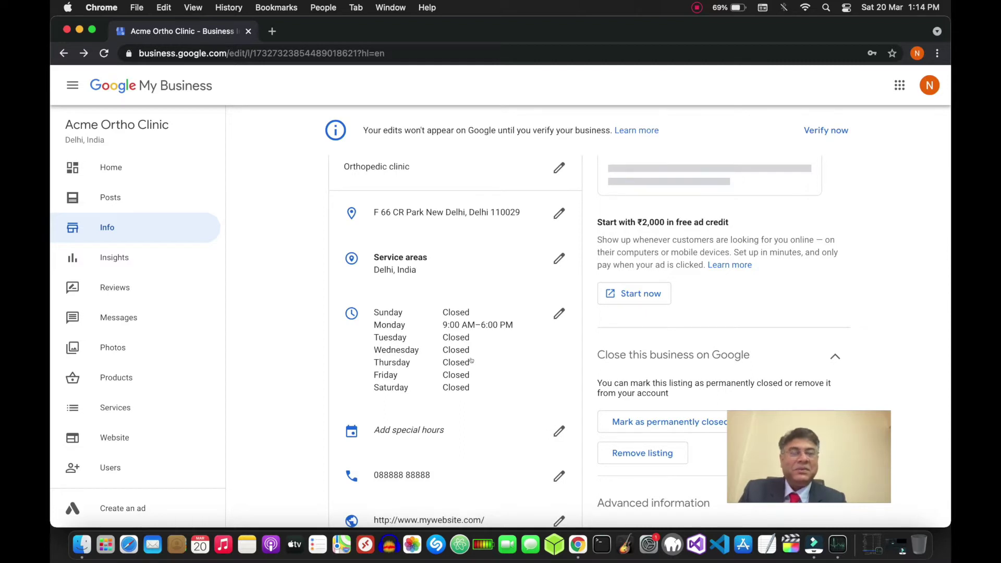
scroll(472, 360, down, 5)
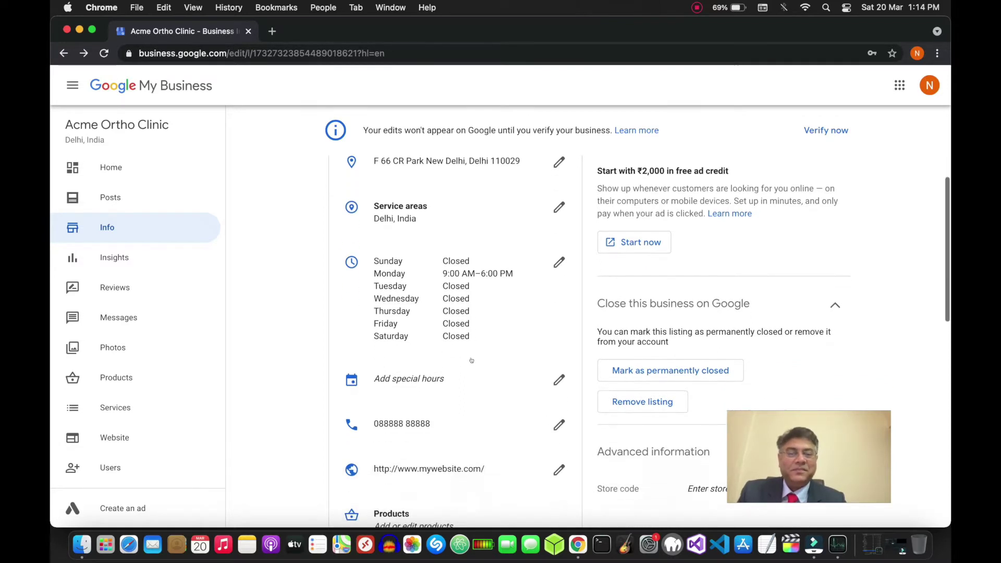
scroll(471, 360, down, 1)
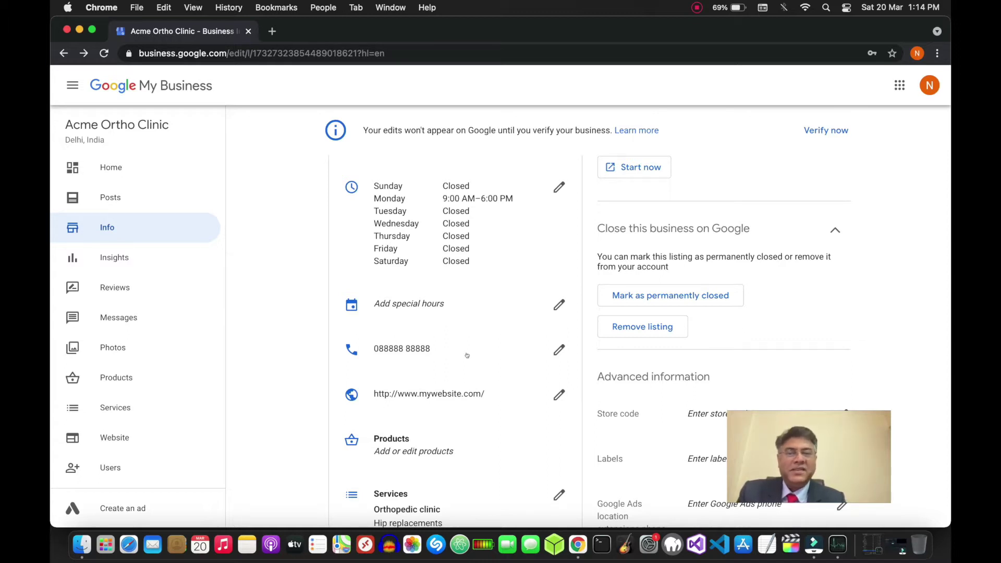
scroll(475, 347, down, 2)
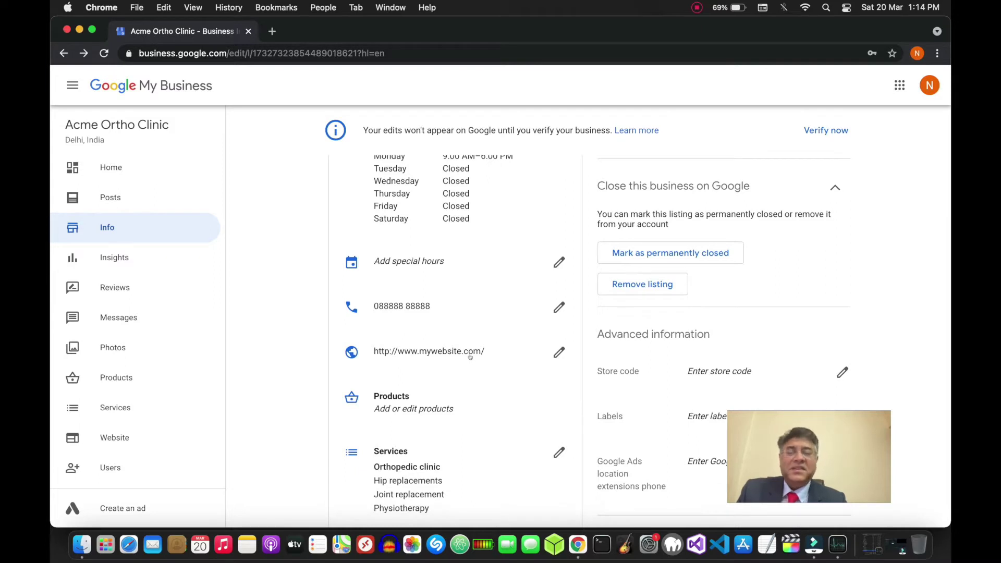
scroll(470, 357, down, 3)
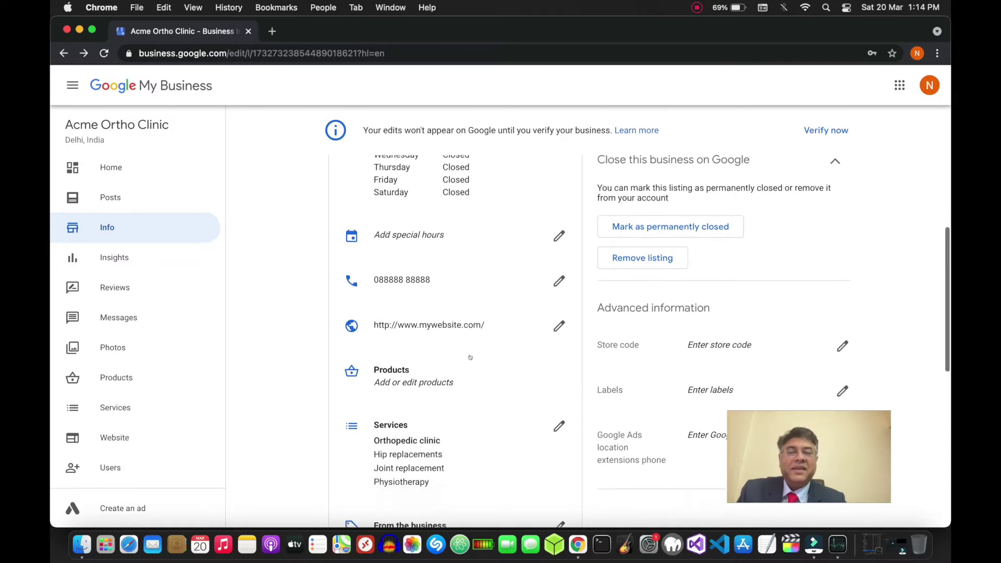
scroll(469, 357, down, 1)
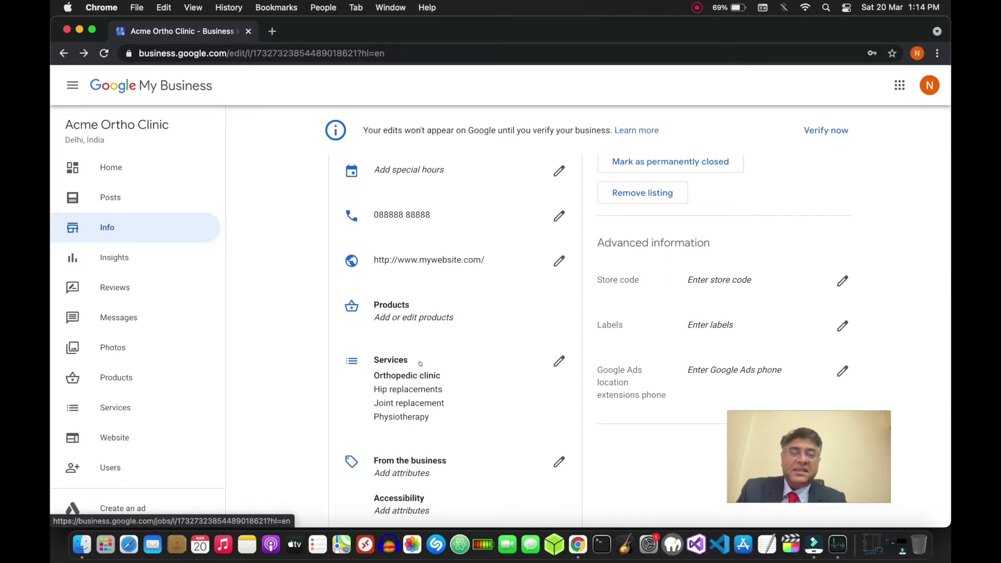
- Add Consultation as a fourth Orthopedic clinic service, save, and return to Info
click(457, 359)
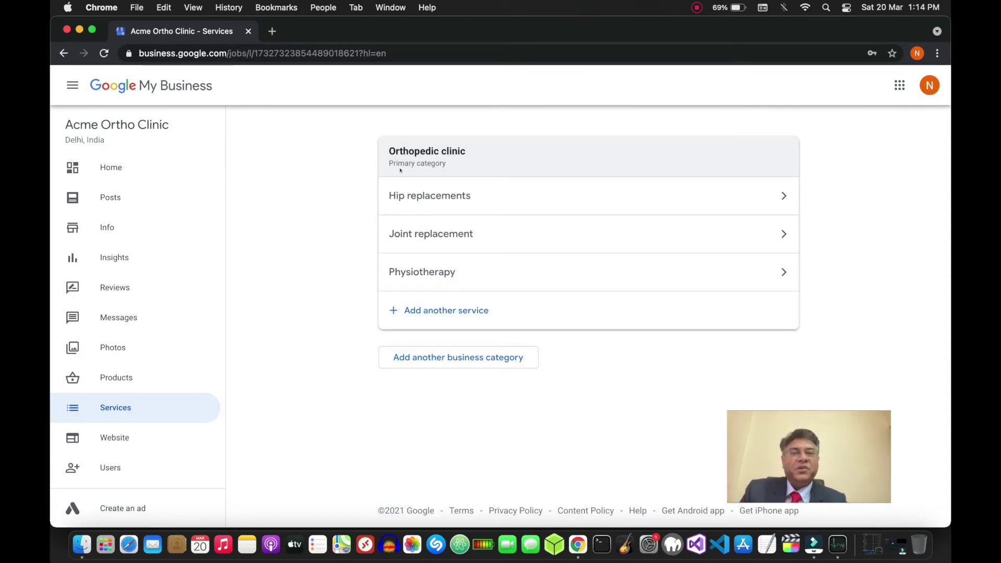
click(428, 309)
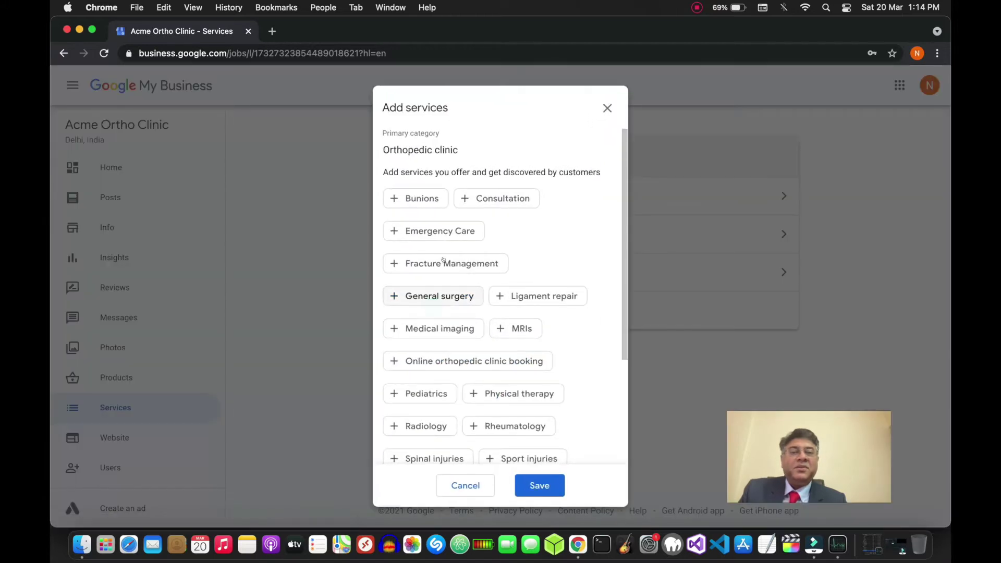
click(498, 198)
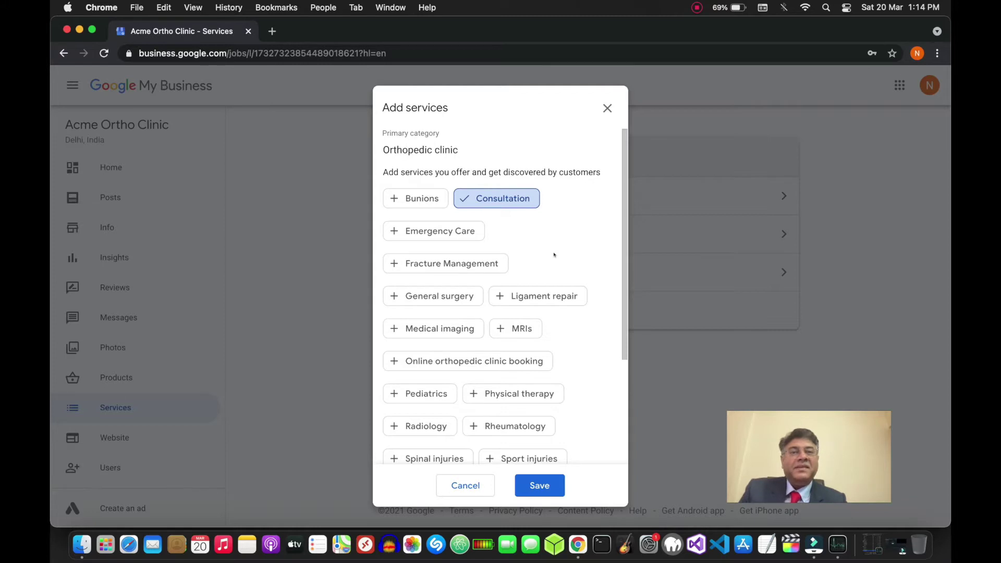
click(533, 478)
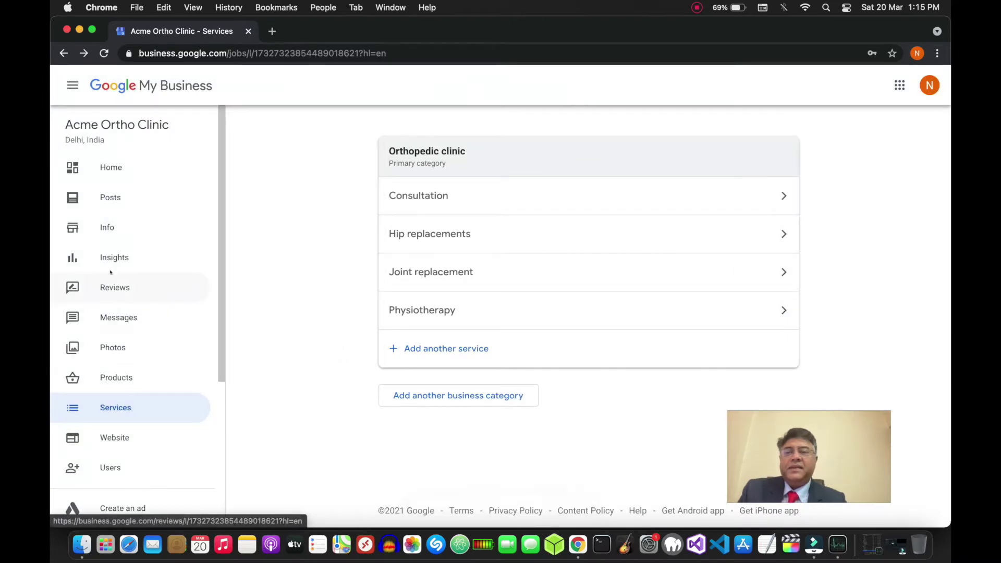
click(112, 229)
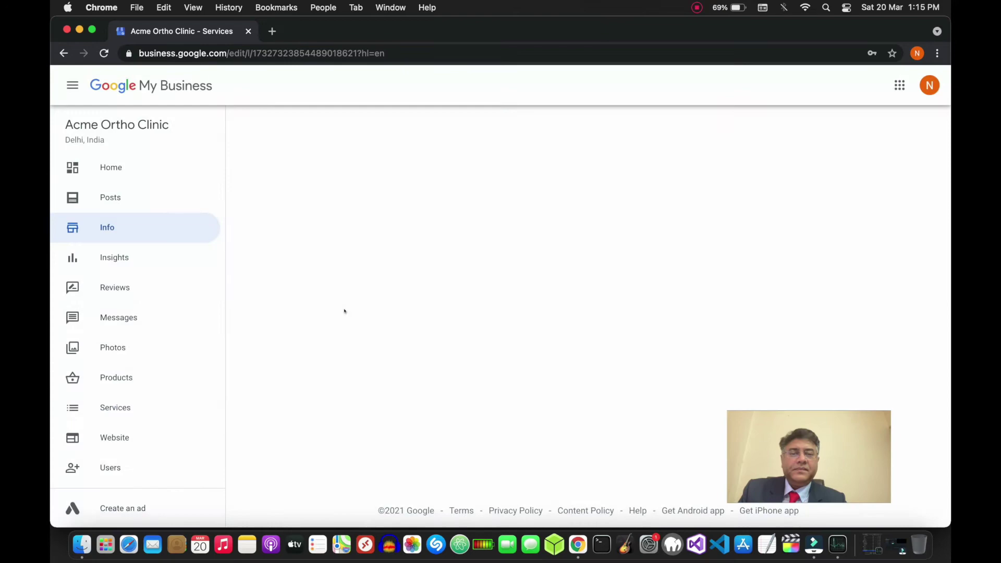
scroll(341, 310, down, 9)
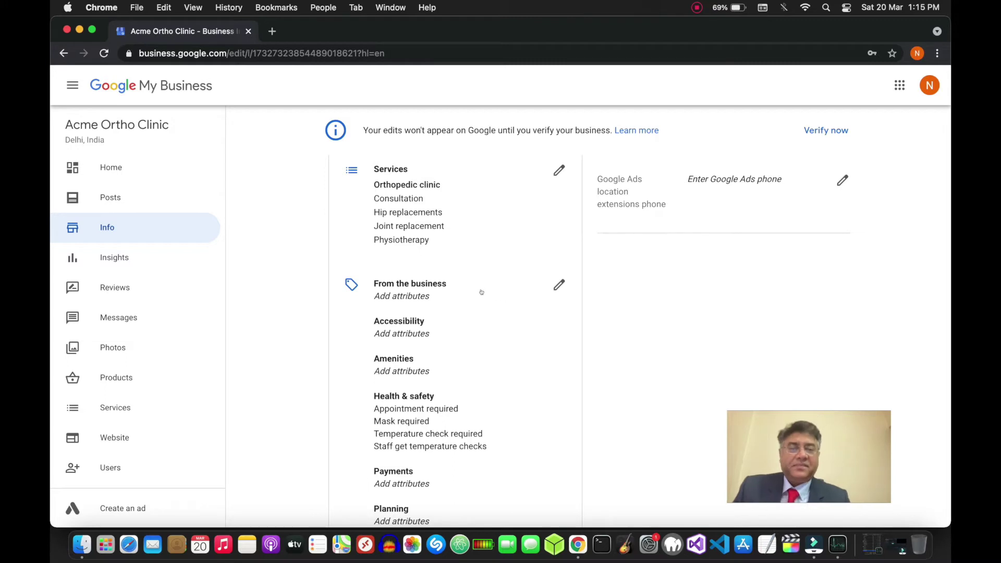
- Tick women-led, Restroom and Wheelchair accessible elevator in the Attributes dialog
click(441, 287)
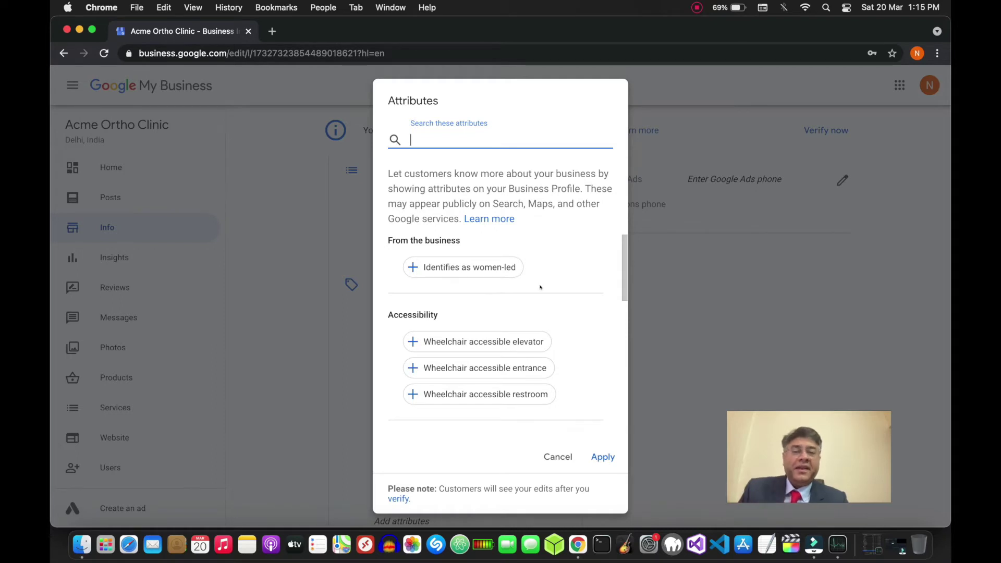
click(477, 266)
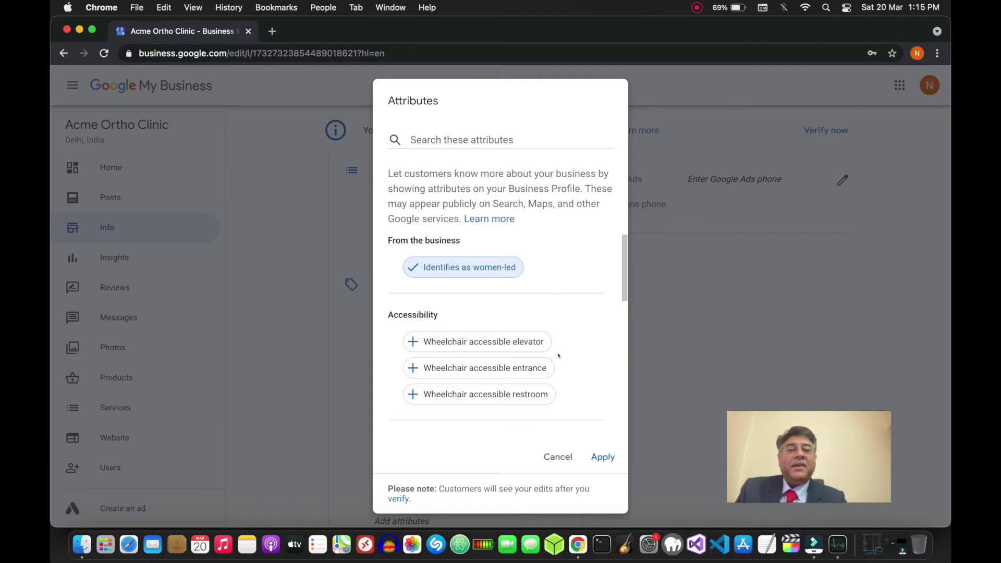
scroll(559, 356, down, 5)
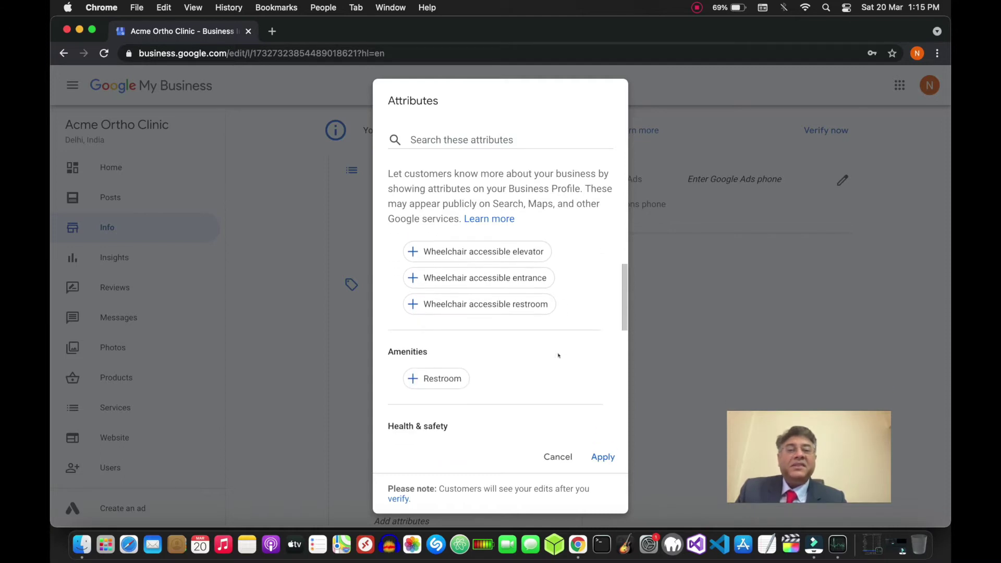
scroll(558, 355, down, 1)
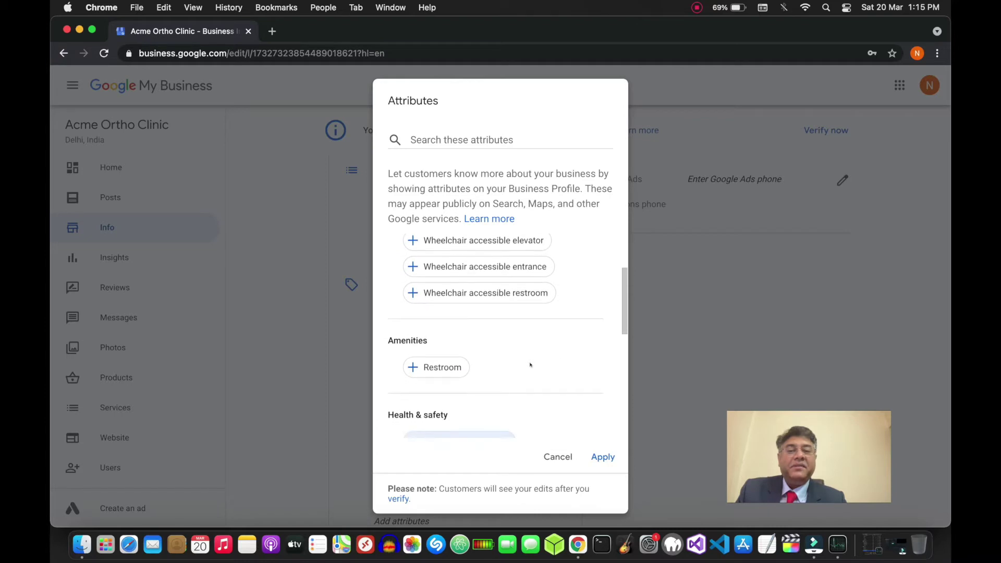
click(453, 368)
scroll(520, 356, up, 1)
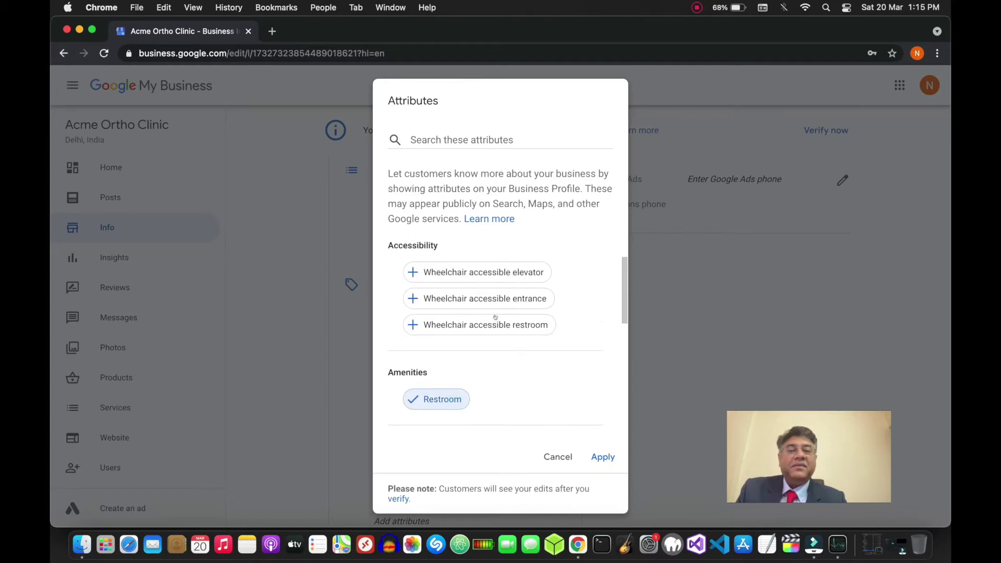
click(494, 275)
- Apply the chosen attributes and check Restroom and Temperature check required on Info
scroll(520, 370, down, 5)
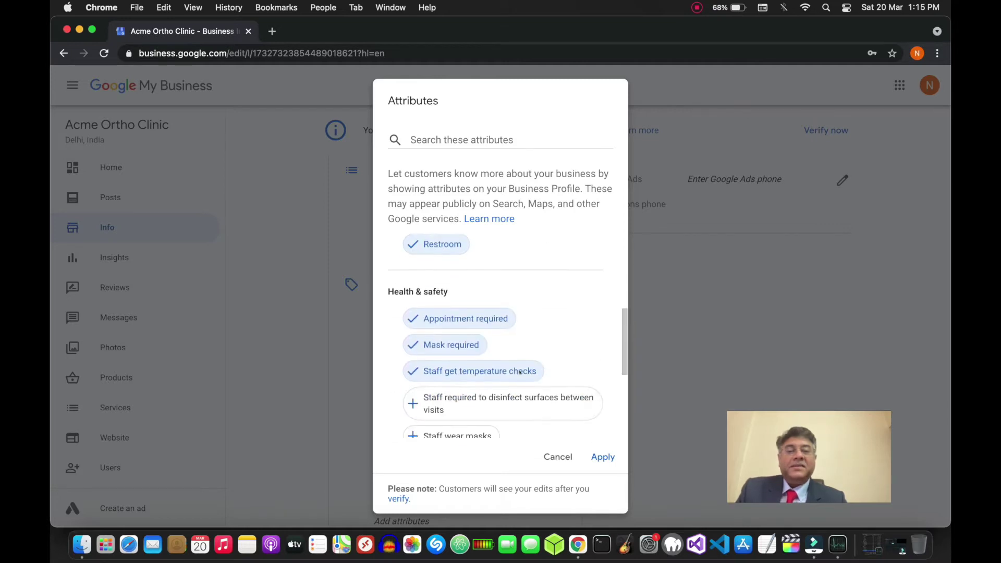
scroll(520, 371, down, 5)
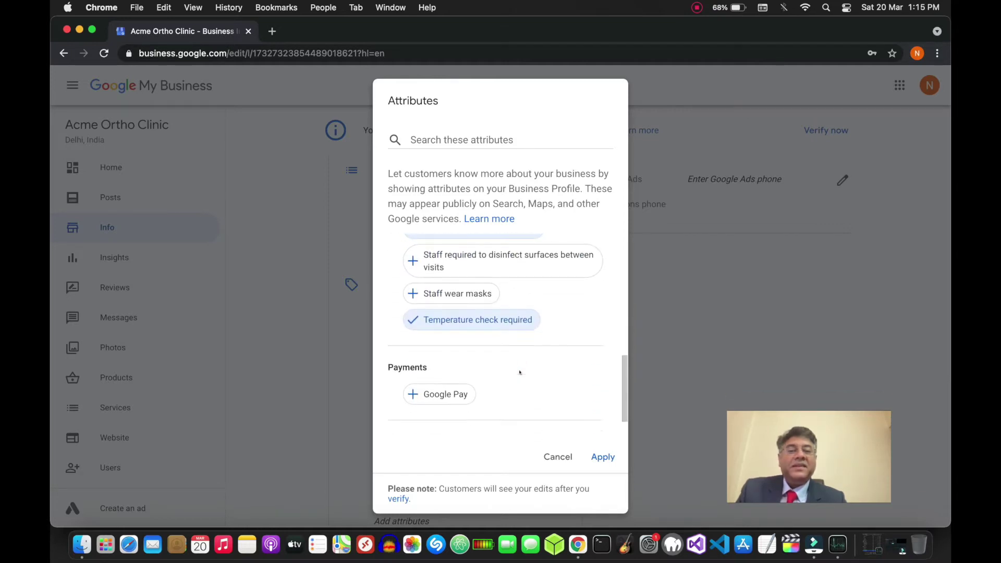
scroll(519, 372, down, 2)
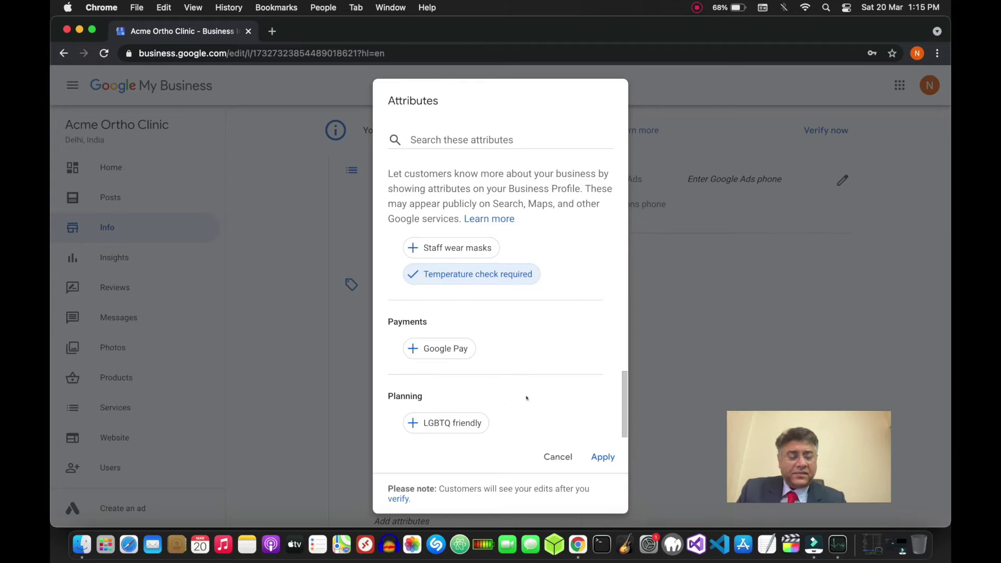
scroll(526, 397, up, 8)
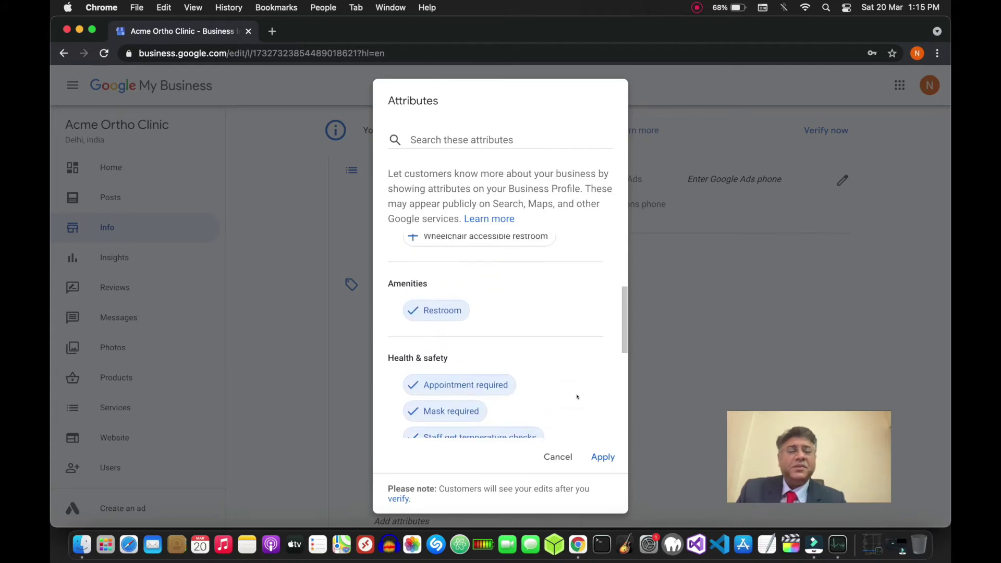
click(602, 457)
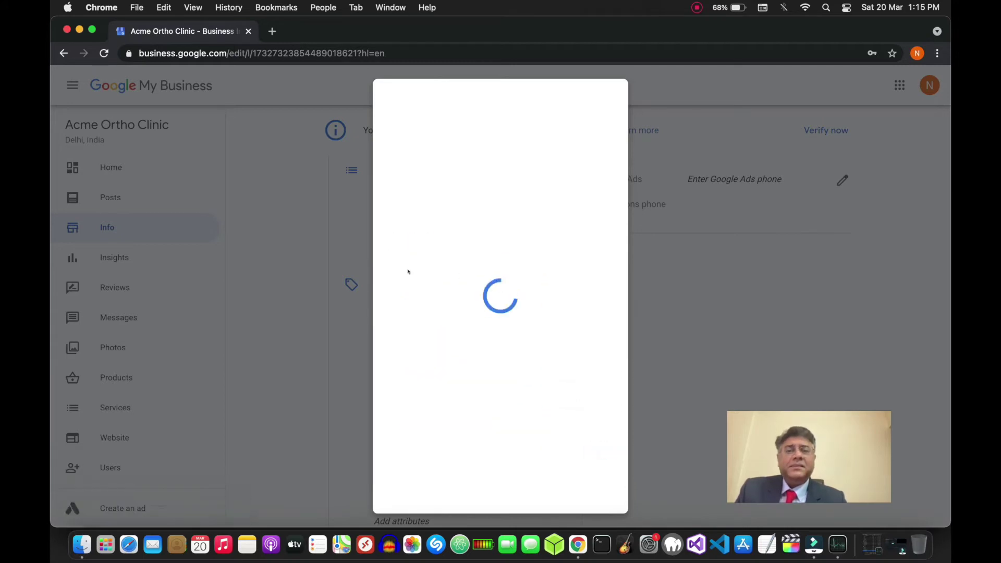
scroll(331, 397, down, 1)
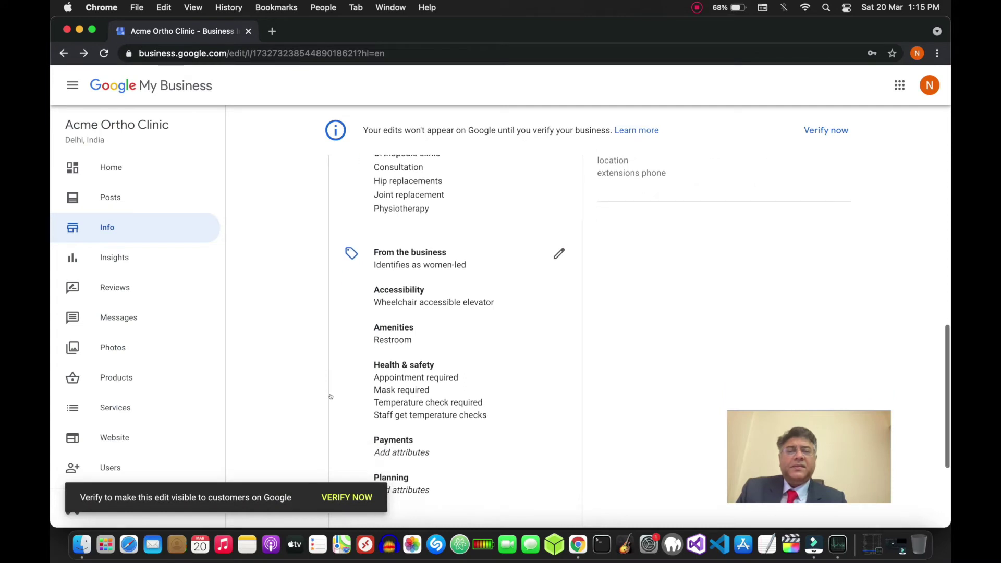
scroll(498, 349, down, 2)
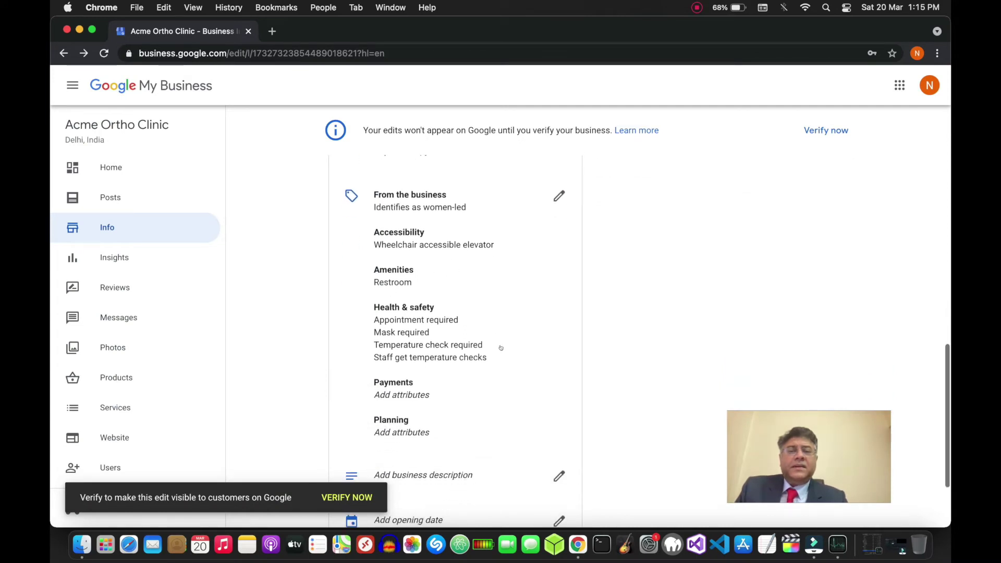
scroll(500, 347, down, 1)
scroll(501, 348, up, 1)
scroll(501, 347, down, 4)
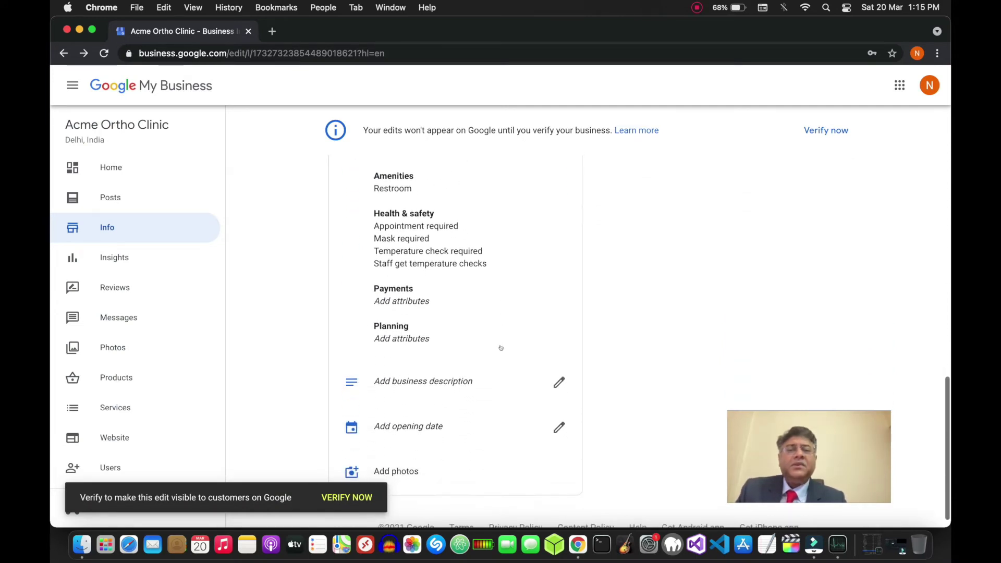
scroll(501, 348, down, 1)
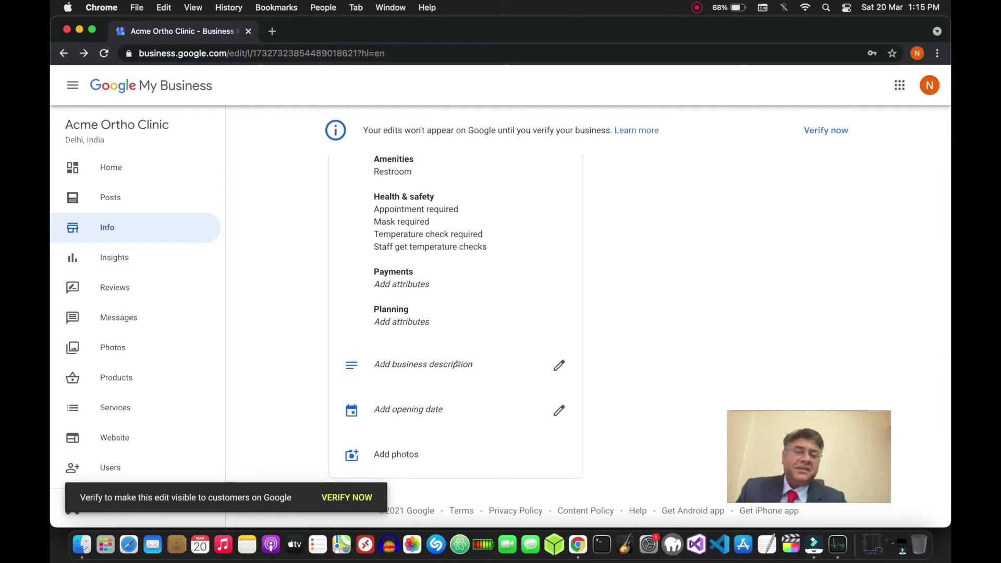
click(456, 363)
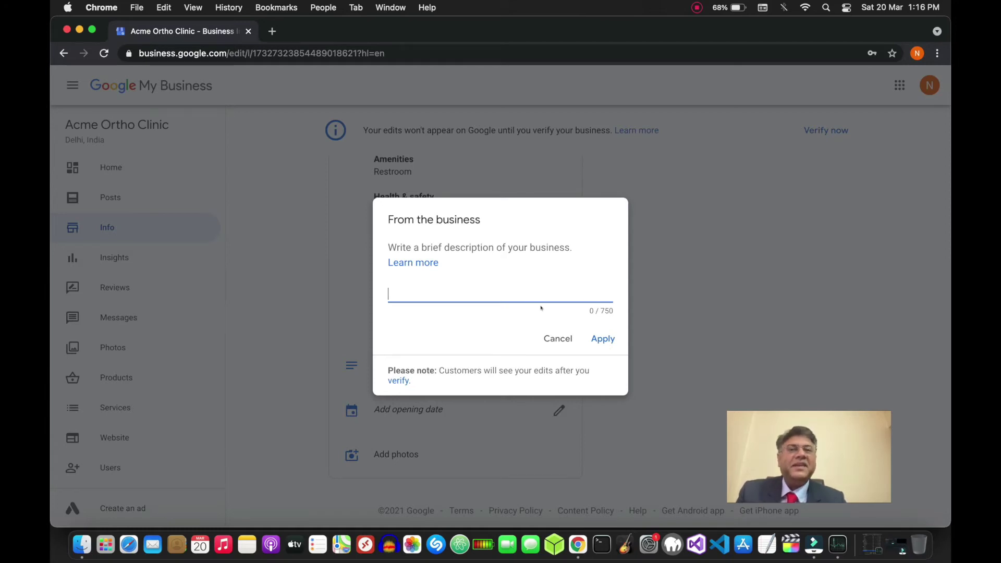
click(554, 339)
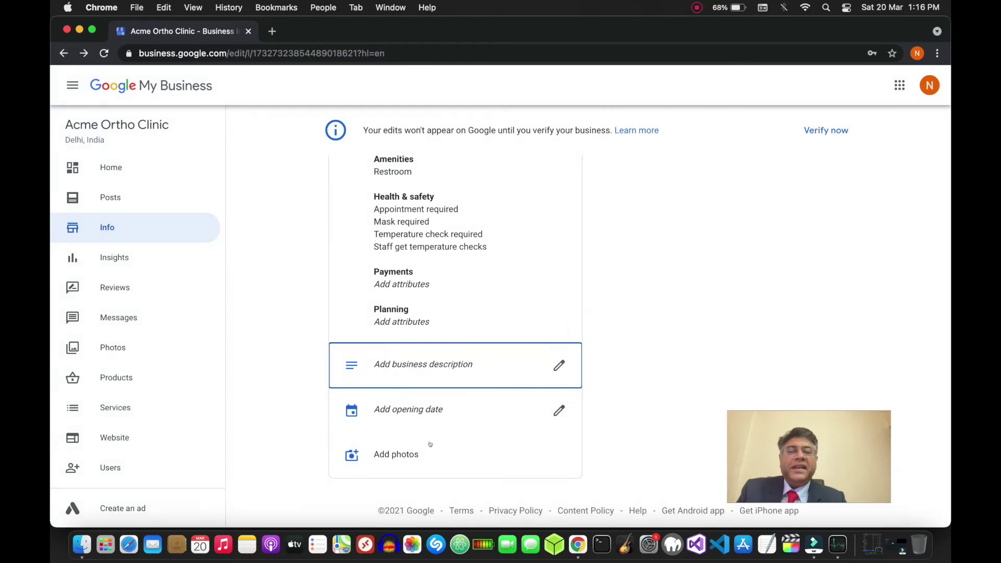
- Go to the Photos page with Logo, Cover, Video and Interior categories
click(401, 453)
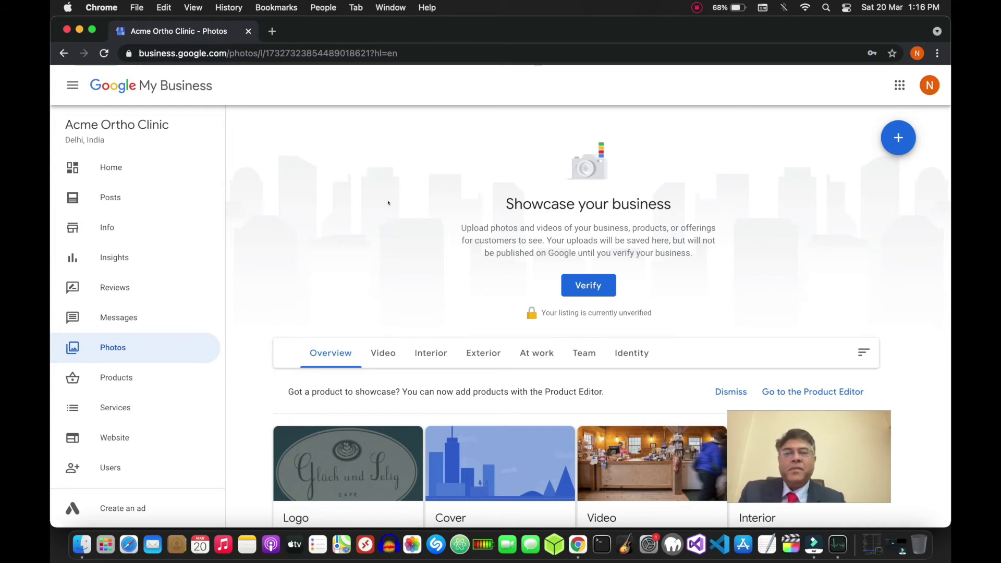
- Return to Info, then view the Messages page offering Verify for Messaging
click(109, 234)
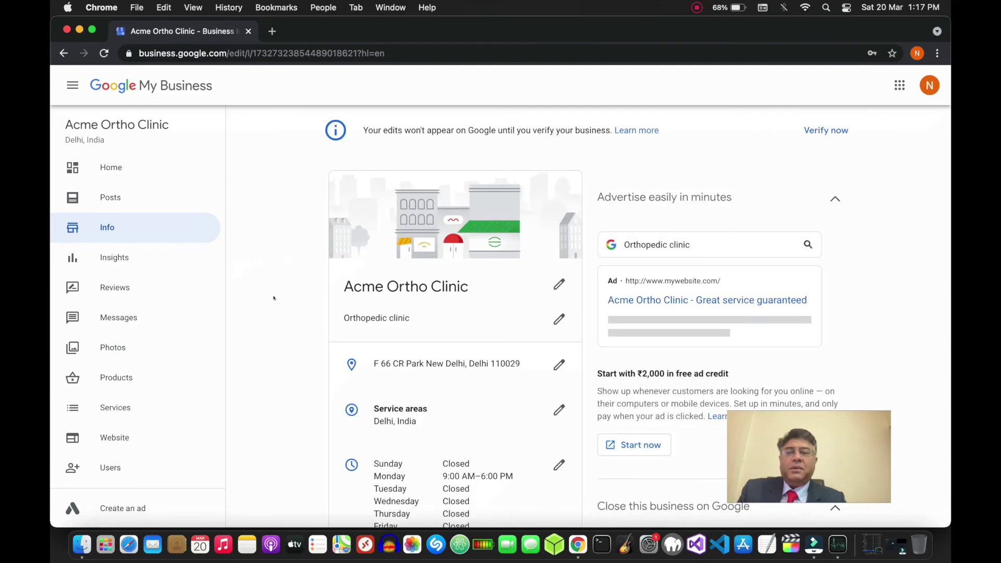
scroll(273, 298, down, 5)
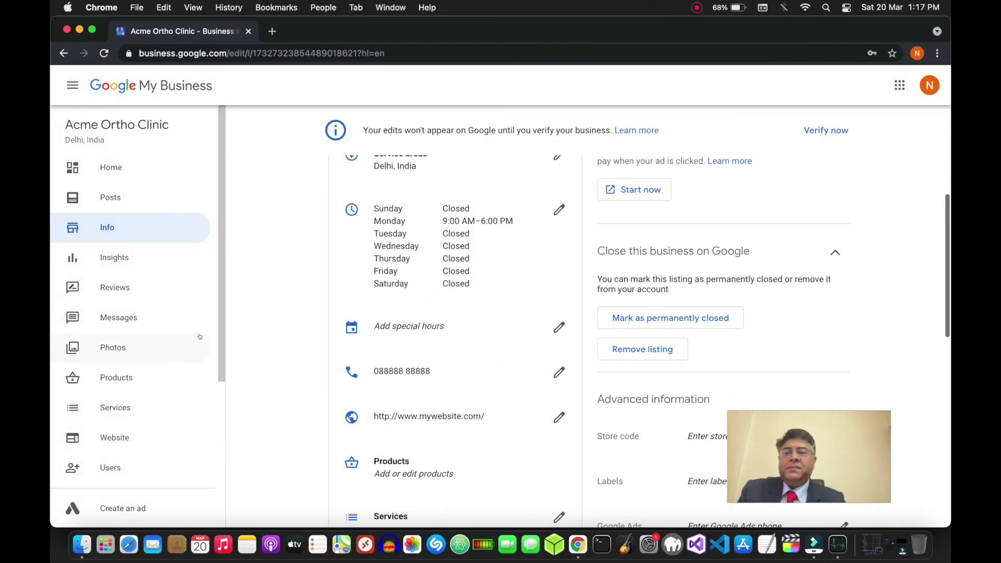
click(131, 316)
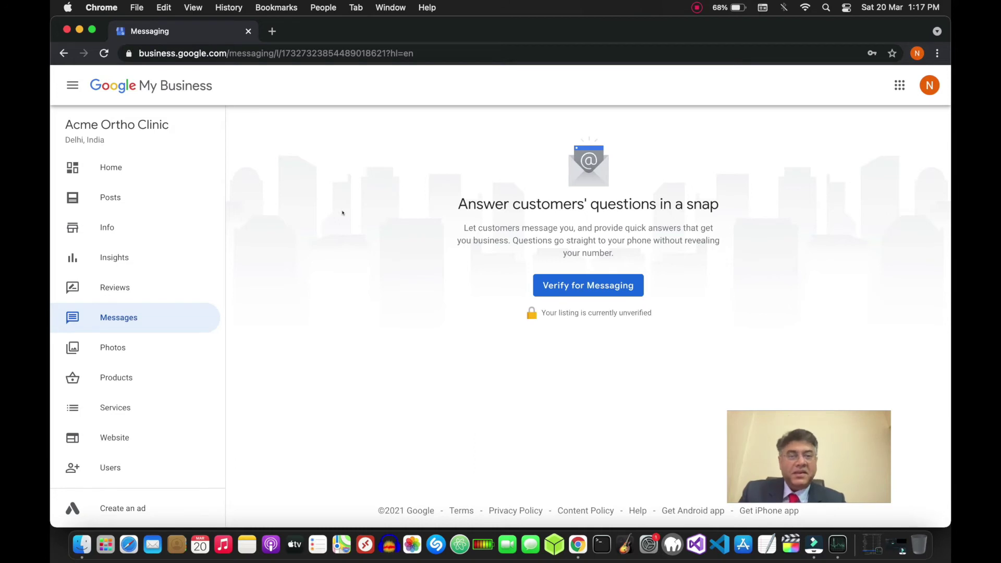
scroll(149, 397, down, 1)
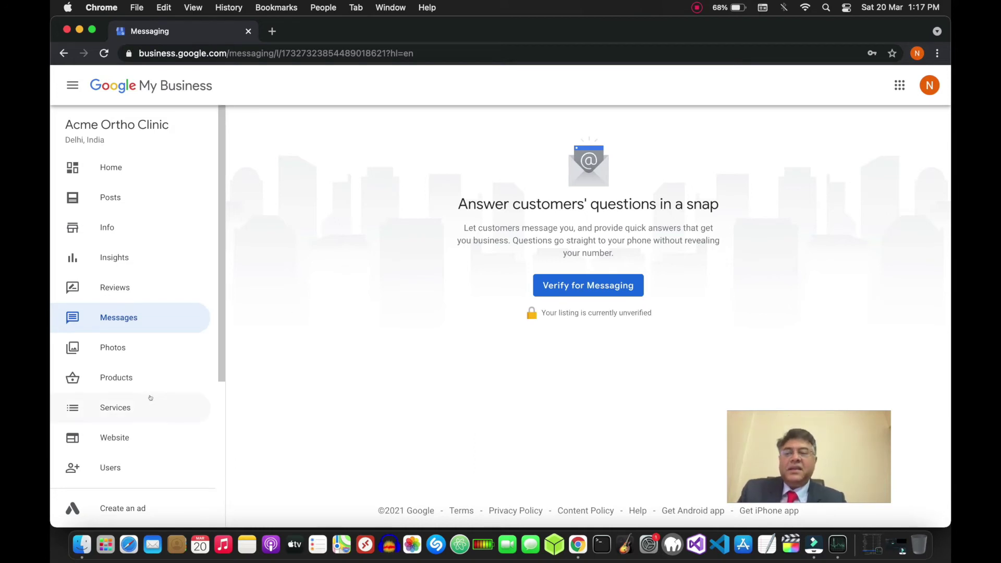
scroll(145, 356, down, 3)
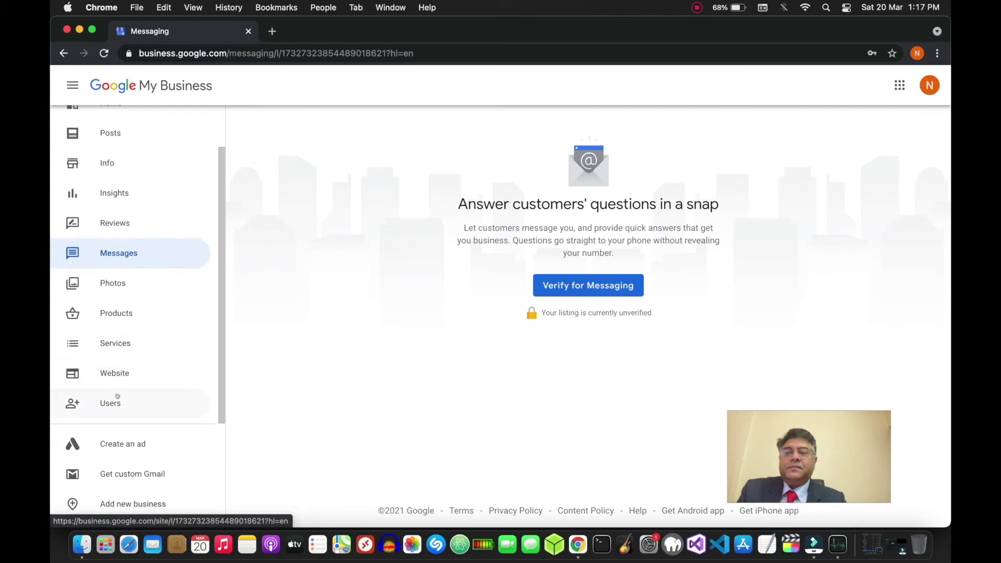
- View the Reviews page, which offers Verify to reply for the unverified listing
click(120, 221)
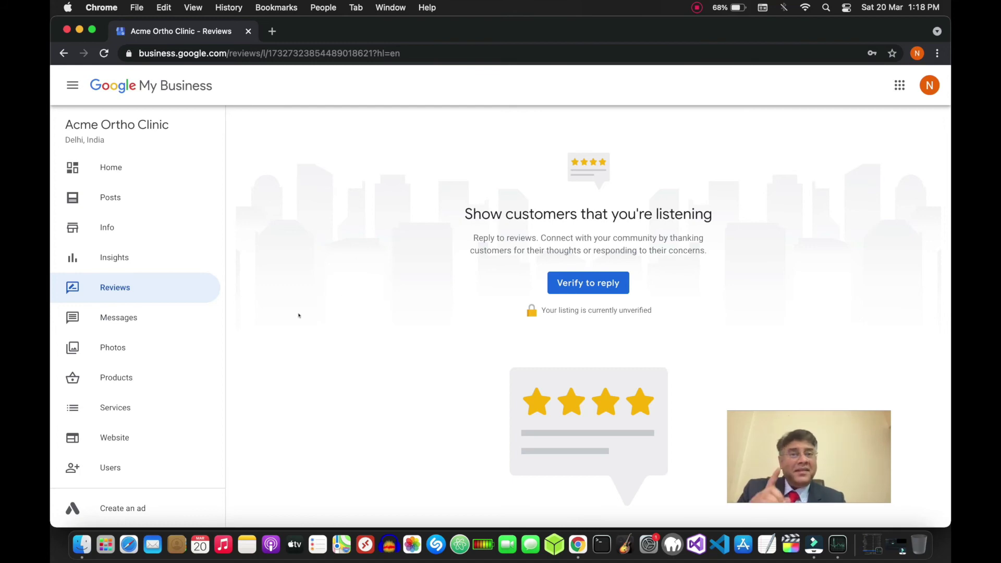
- Go to Posts and close the Create an offer post introduction
click(125, 195)
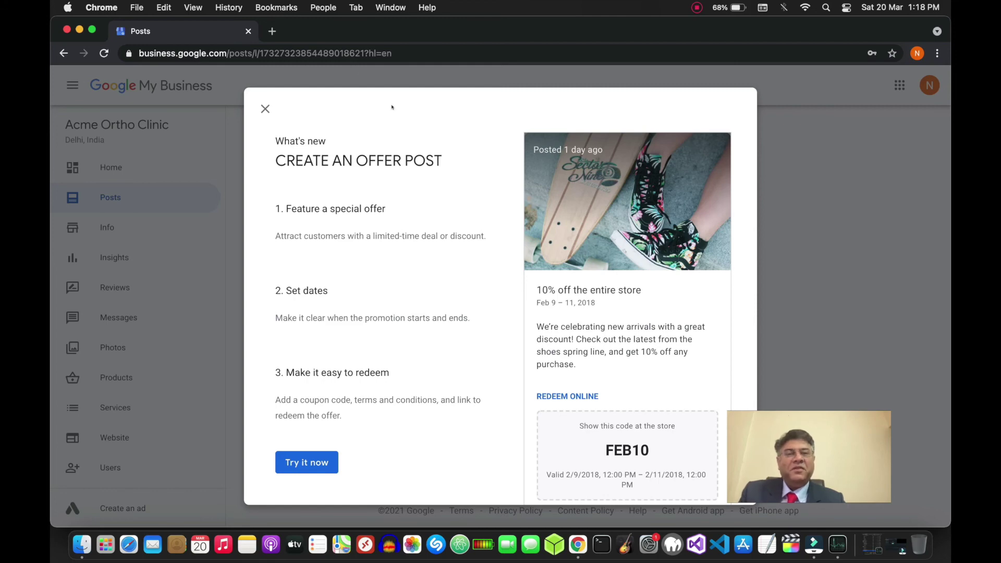
click(263, 109)
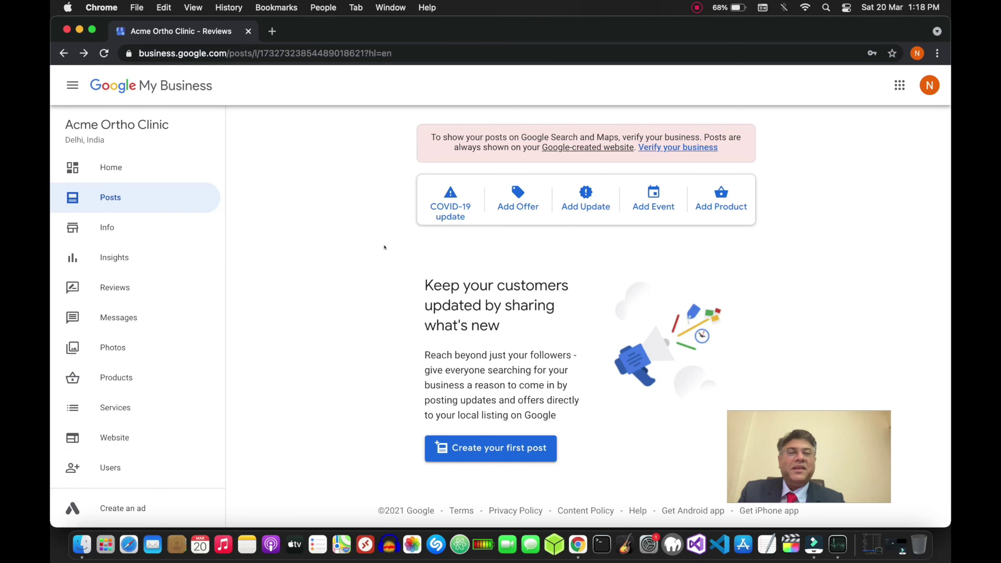
- Go back to the Acme Ortho Clinic Home dashboard with its COVID-19, verification and create-post cards
click(114, 166)
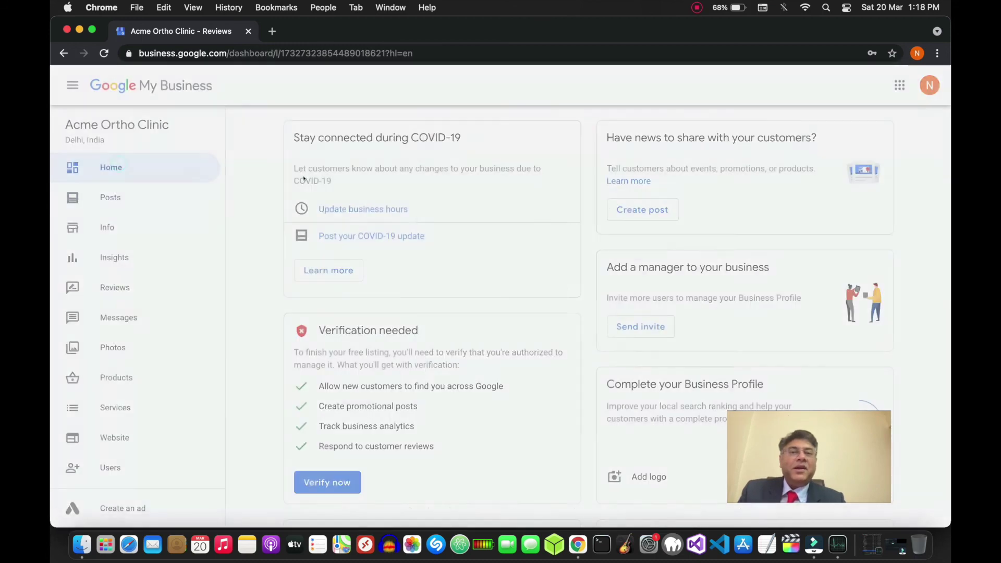